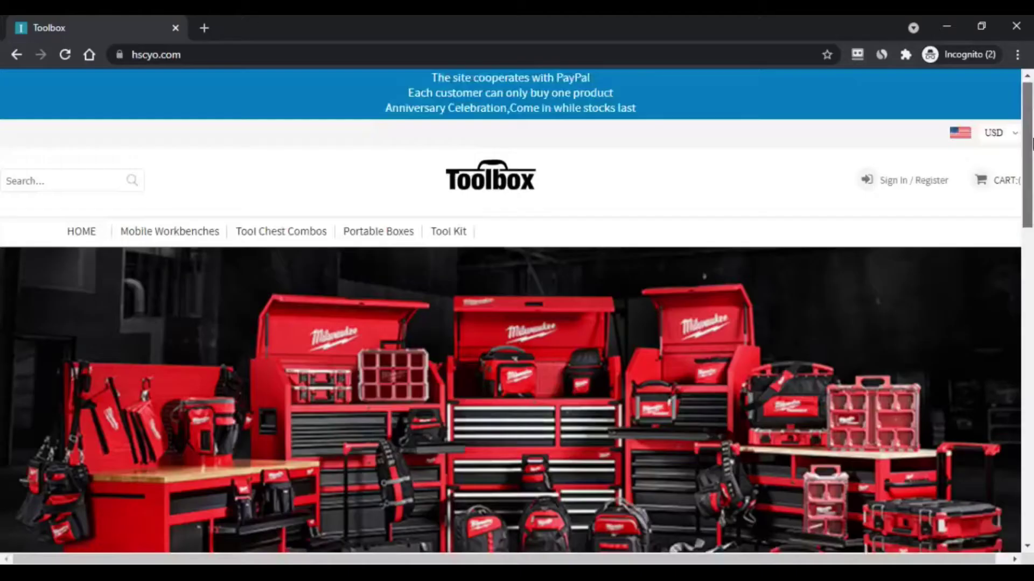
pyautogui.moveTo(1031, 142); pyautogui.dragTo(1031, 260)
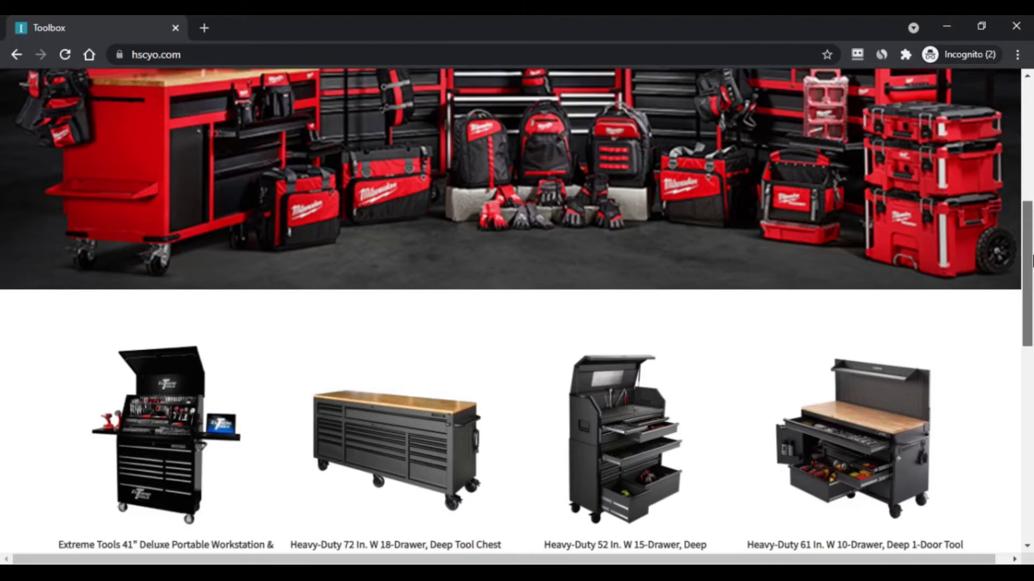
pyautogui.moveTo(1031, 260); pyautogui.dragTo(1029, 333)
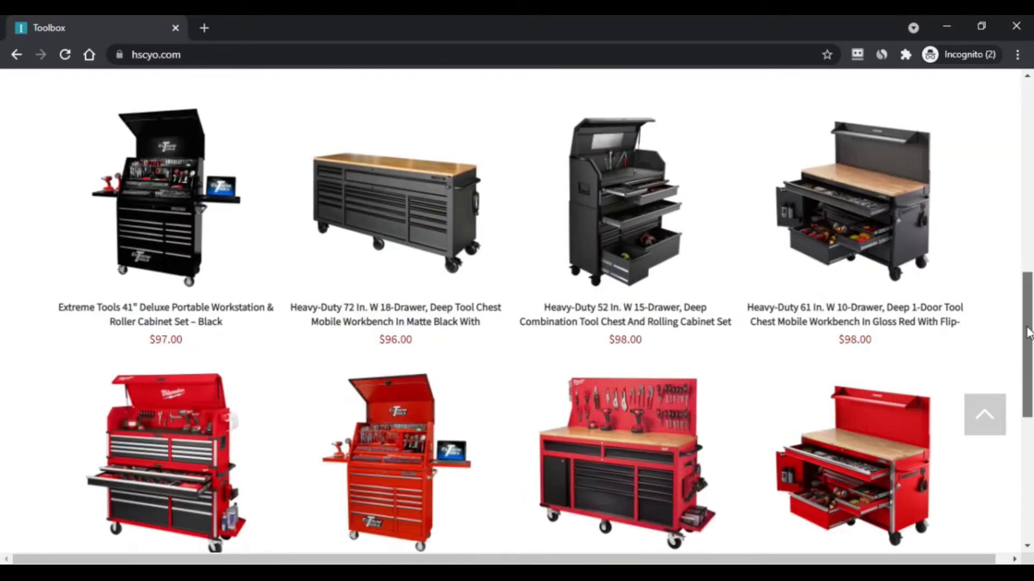
pyautogui.moveTo(1030, 332); pyautogui.dragTo(1030, 348)
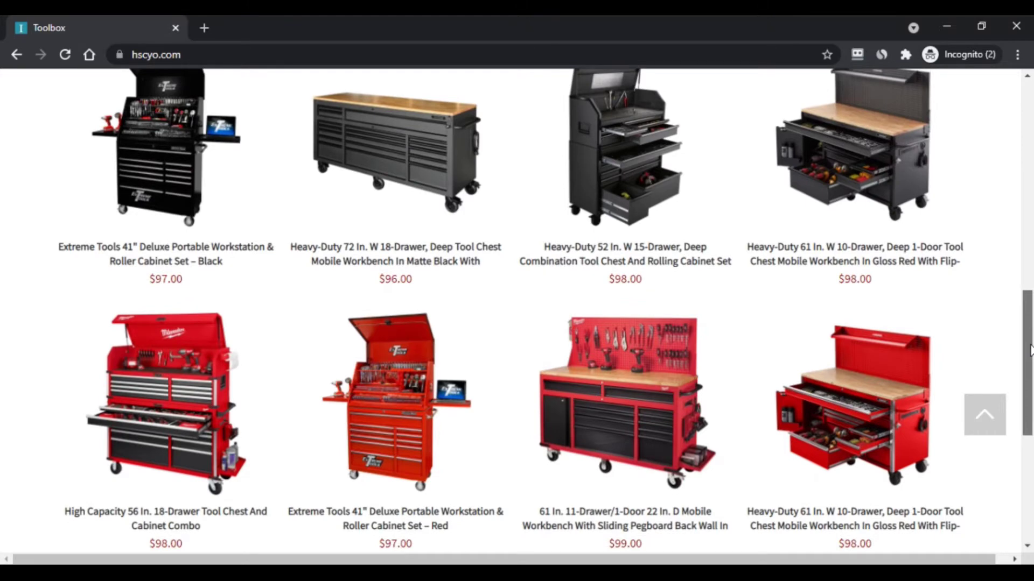
pyautogui.moveTo(1030, 349)
pyautogui.mouseDown()
pyautogui.moveTo(1031, 436)
pyautogui.moveTo(1020, 359)
pyautogui.mouseUp()
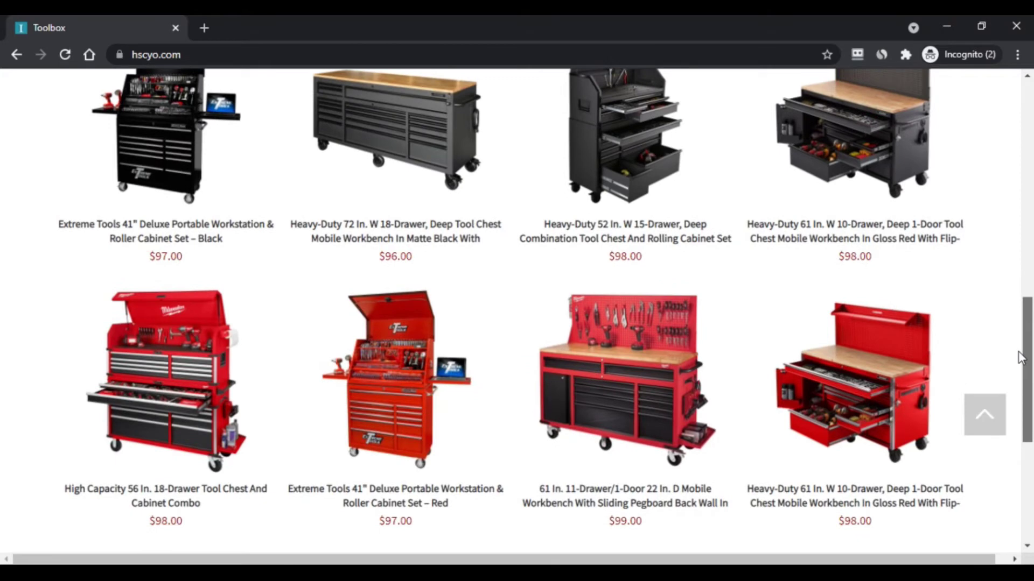
# - Open the $97.00 red Extreme Tools 41" Deluxe Portable Workstation product page from the grid
pyautogui.click(408, 399)
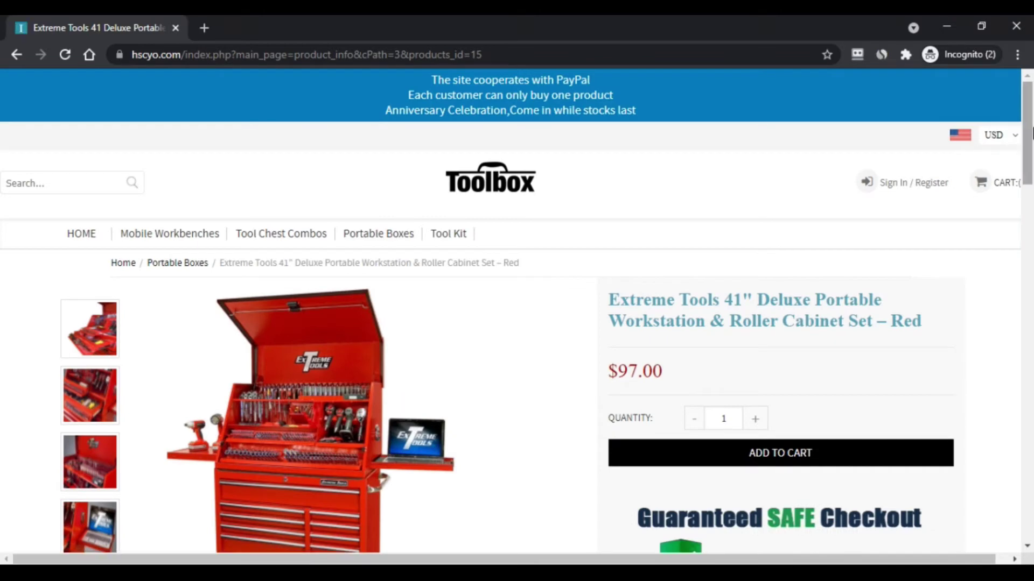
pyautogui.moveTo(1032, 133); pyautogui.dragTo(1031, 152)
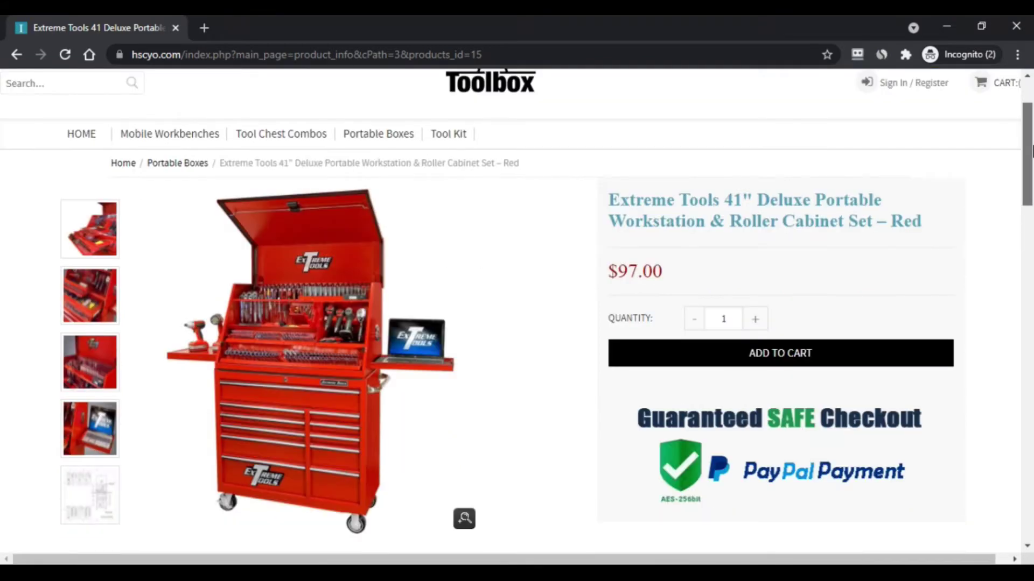
# - Browse the red workstation's enlarged photos in the lightbox, then close the viewer
pyautogui.click(323, 347)
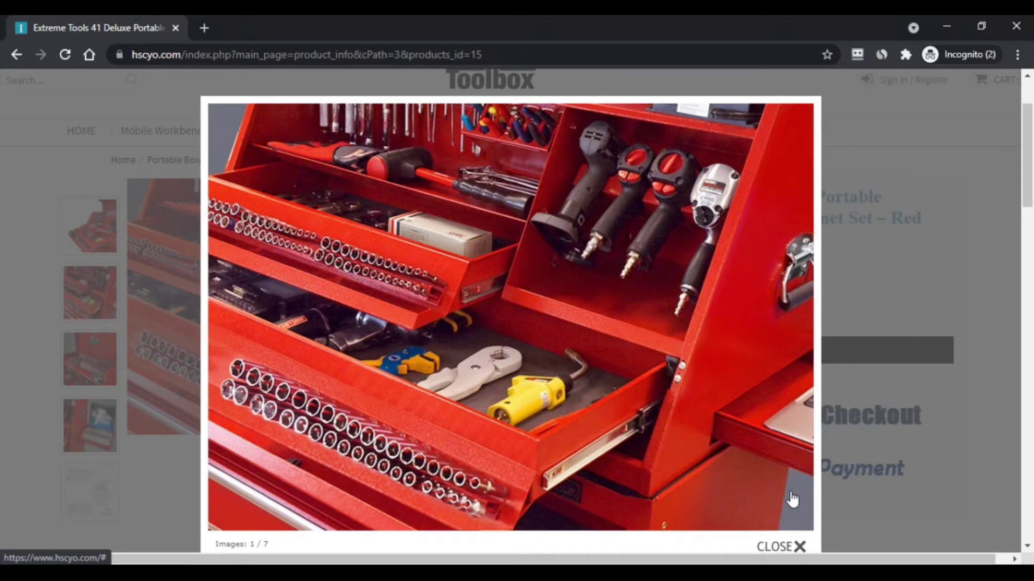
pyautogui.click(755, 205)
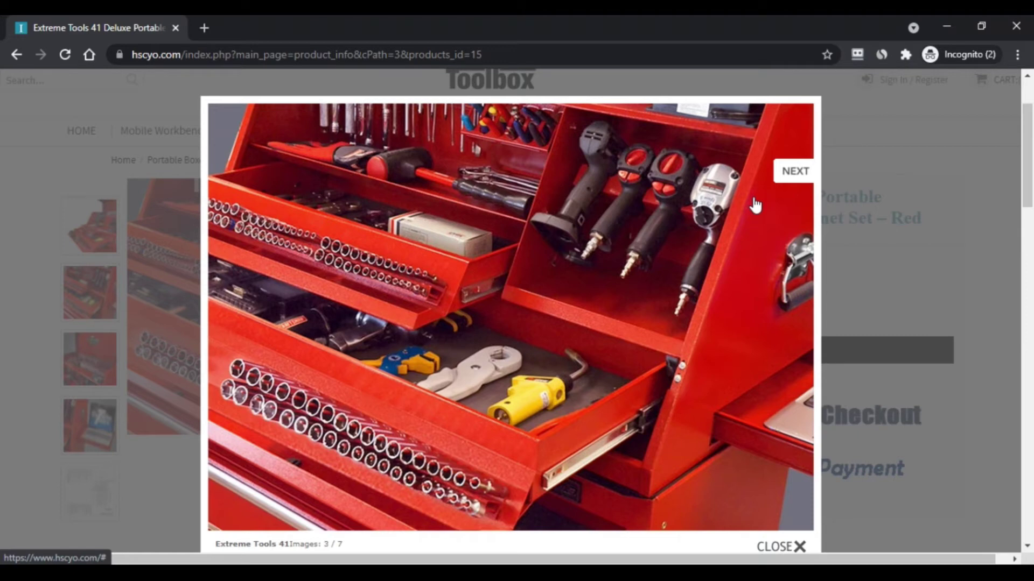
pyautogui.press('Escape')
pyautogui.scroll(-3, 1031, 222)
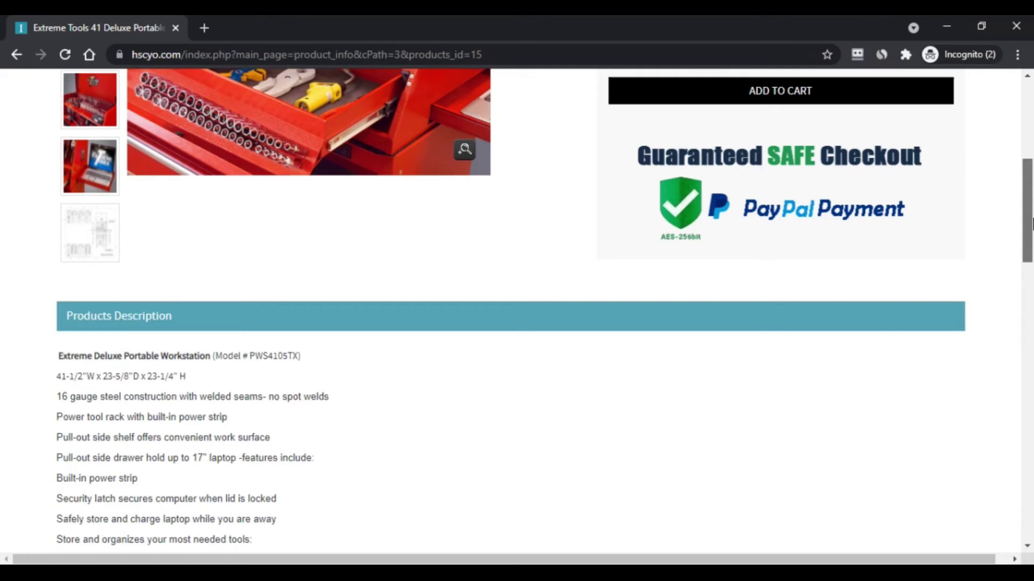
pyautogui.moveTo(1030, 222); pyautogui.dragTo(1031, 273)
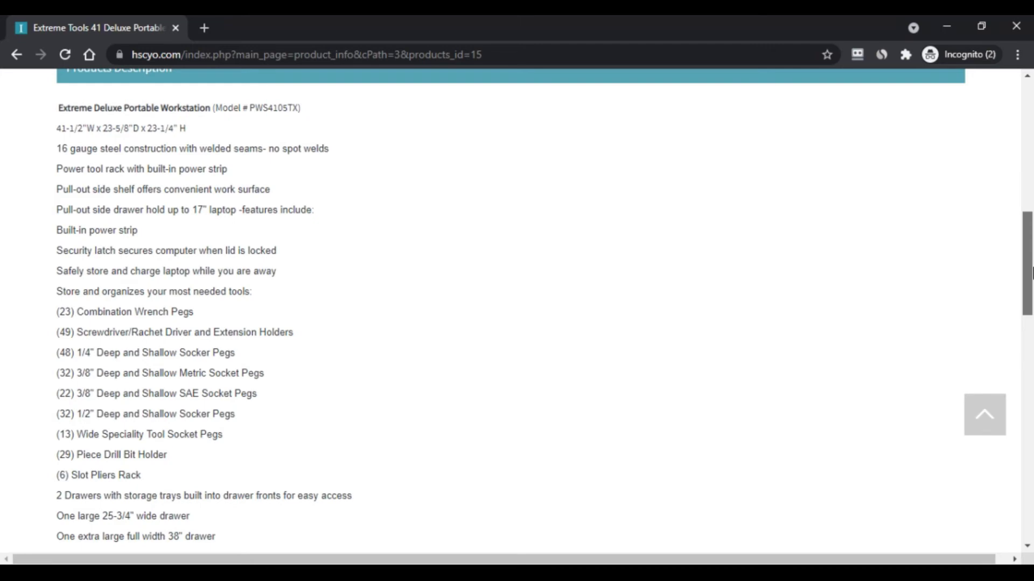
pyautogui.moveTo(1031, 273)
pyautogui.mouseDown()
pyautogui.moveTo(1030, 453)
pyautogui.moveTo(1022, 297)
pyautogui.moveTo(984, 81)
pyautogui.mouseUp()
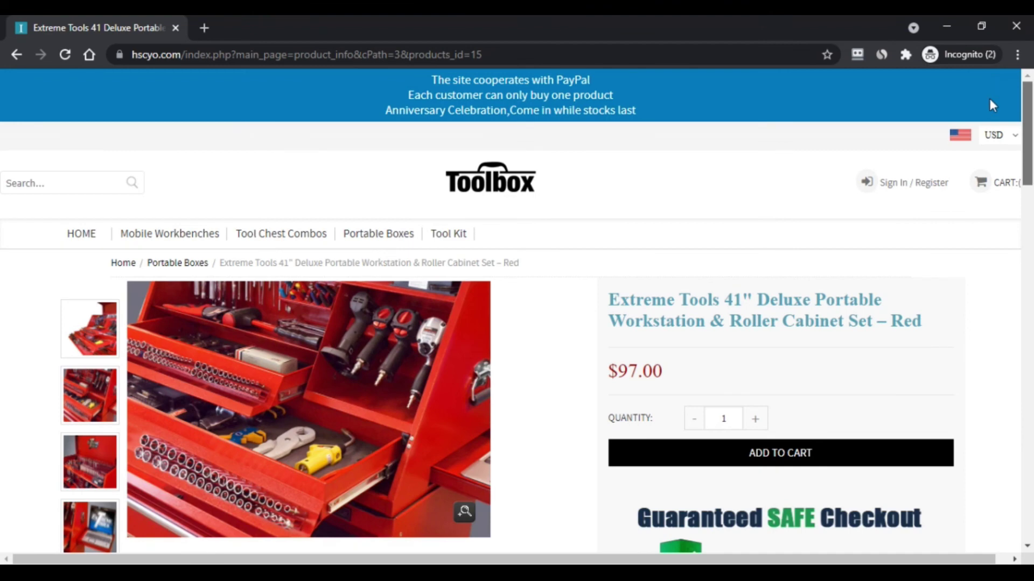
pyautogui.moveTo(1029, 108); pyautogui.dragTo(1030, 126)
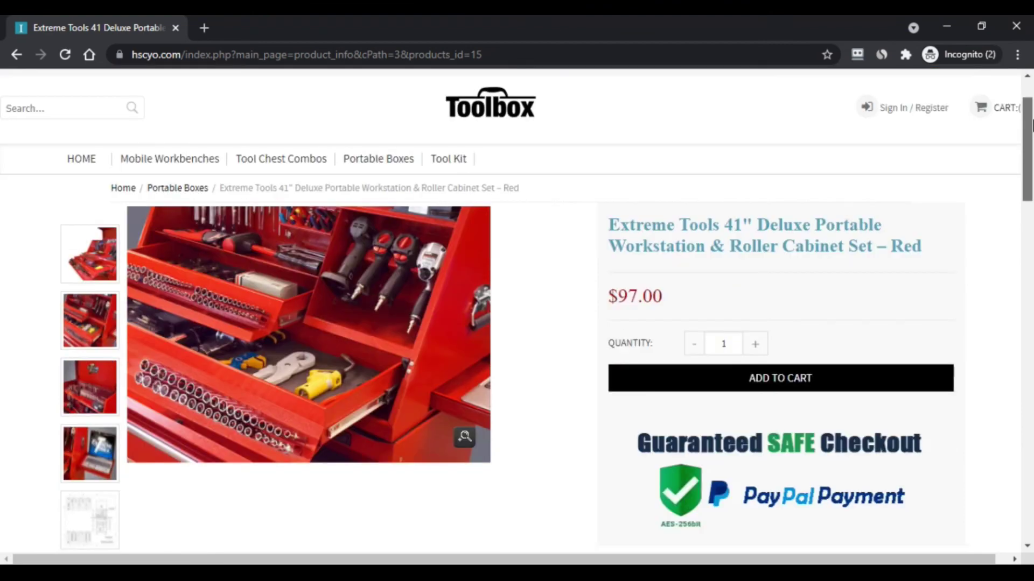